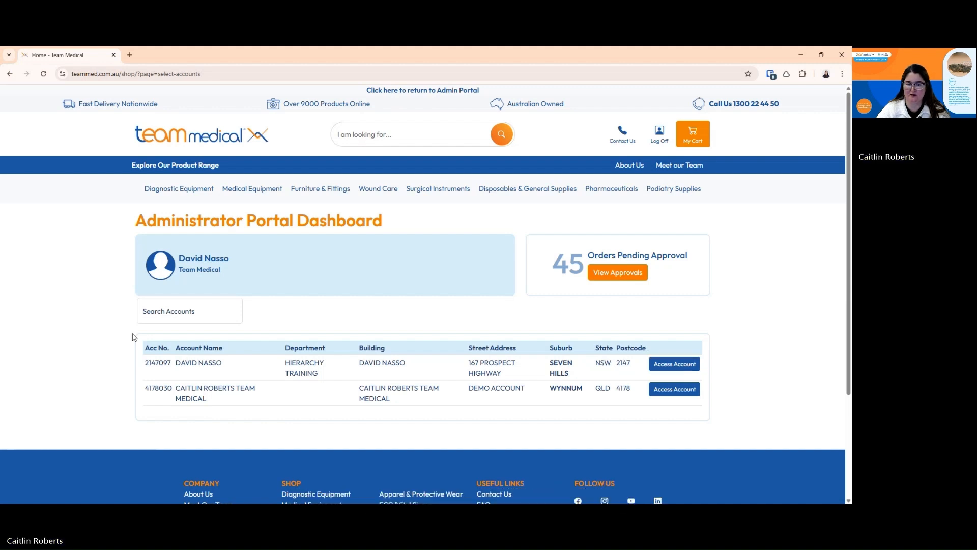
pyautogui.click(173, 310)
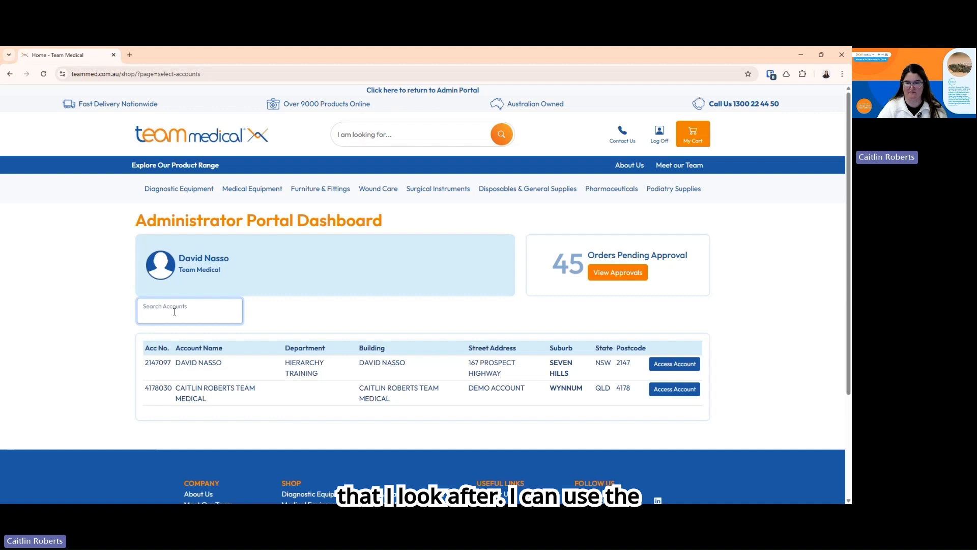
pyautogui.write('4178')
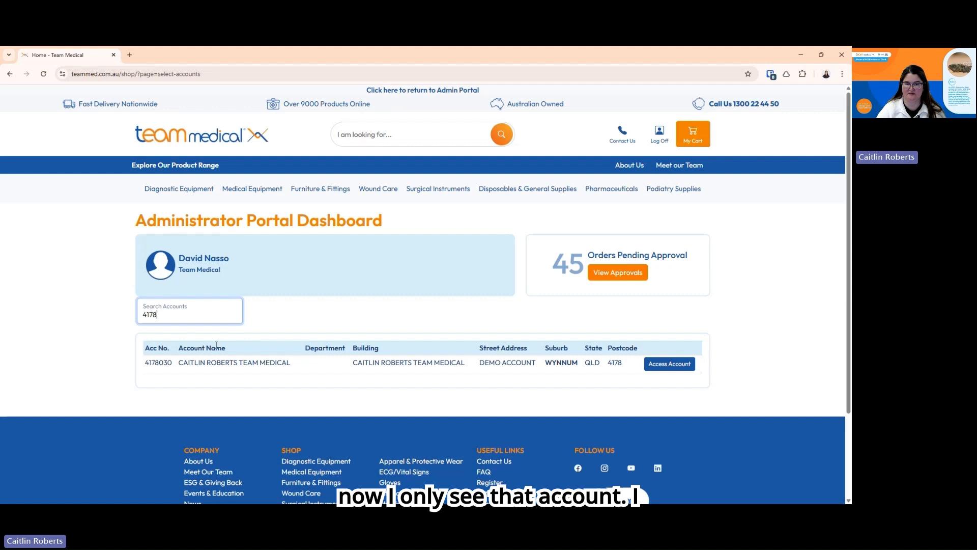
pyautogui.press('BackSpace')
pyautogui.press('BackSpace')
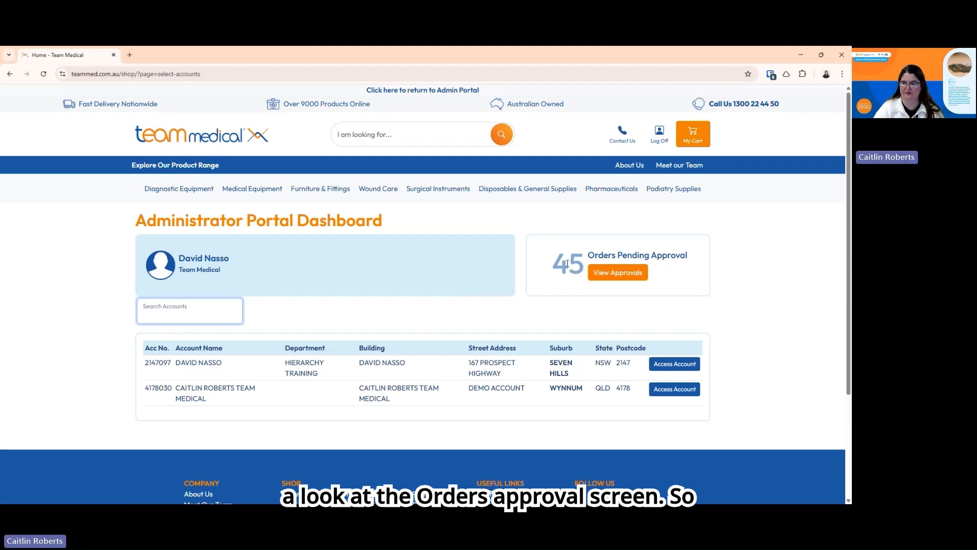
# Open the pending Order Approvals list, check the empty Approved and Disapproved tabs, and return to Pending
pyautogui.click(622, 275)
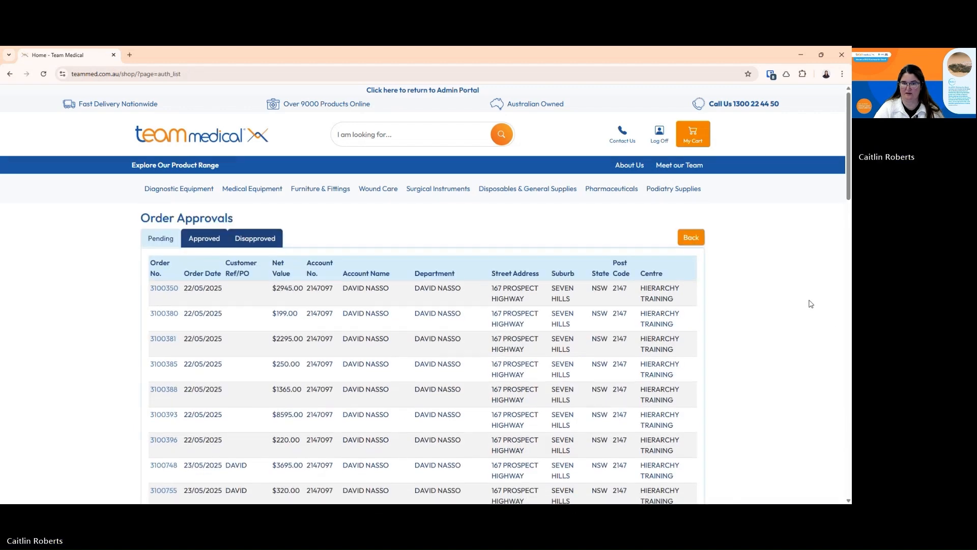
pyautogui.scroll(-10, 153, 285)
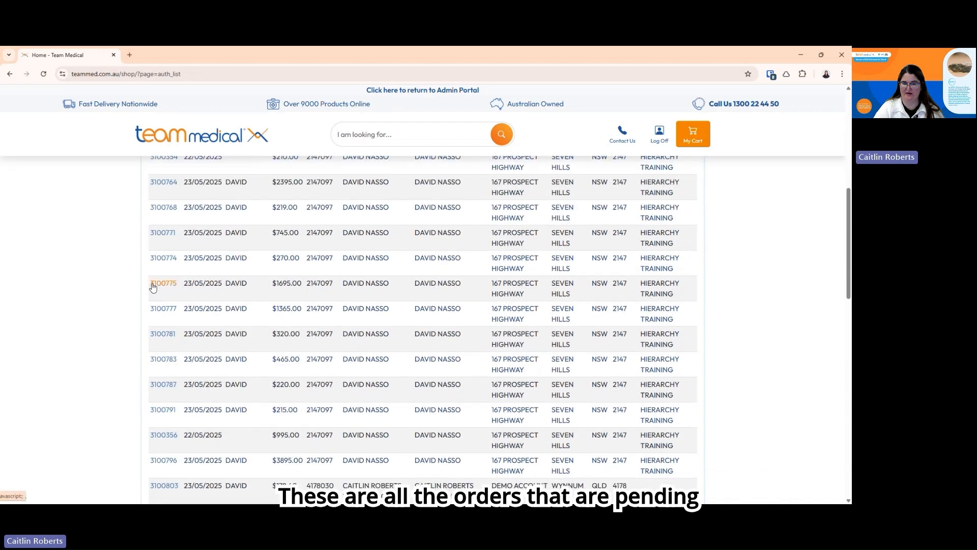
pyautogui.scroll(10, 153, 285)
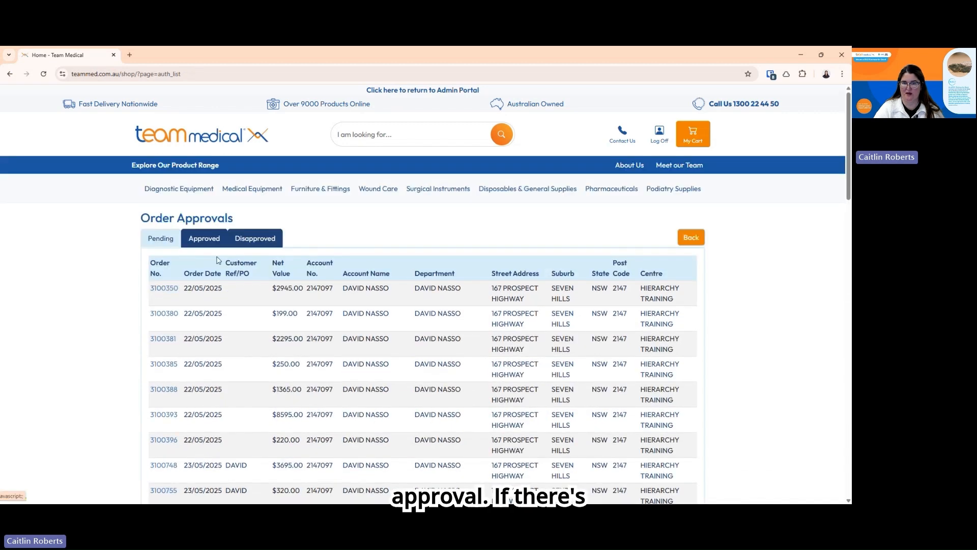
pyautogui.click(206, 236)
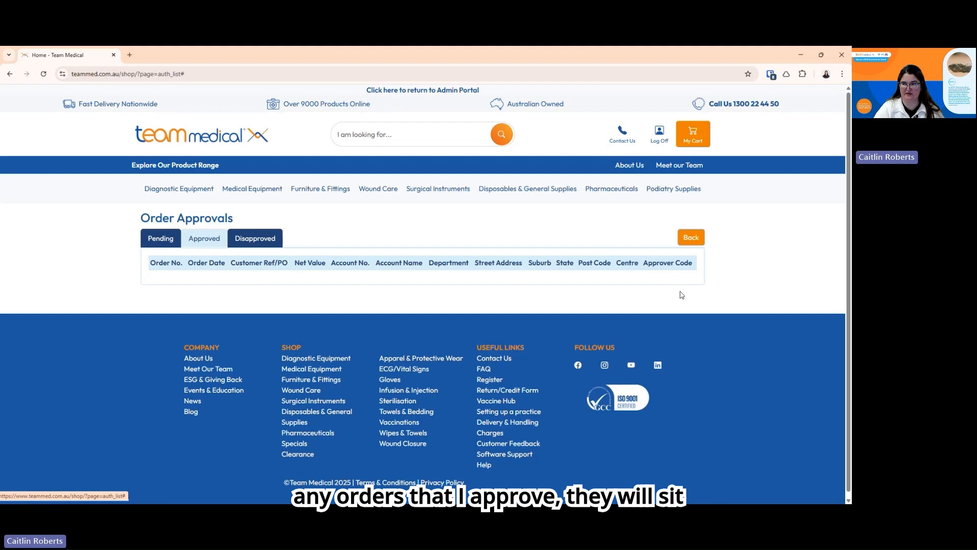
pyautogui.click(252, 238)
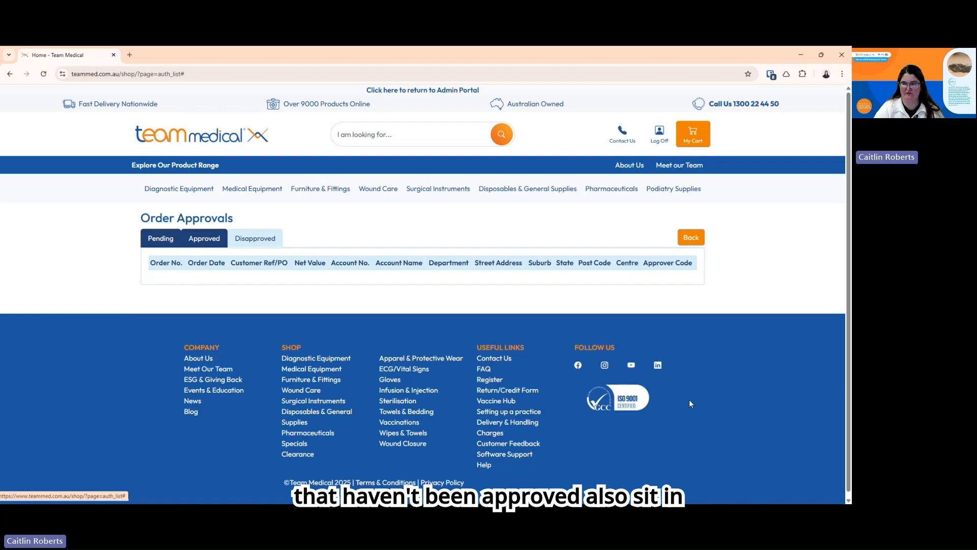
pyautogui.click(155, 239)
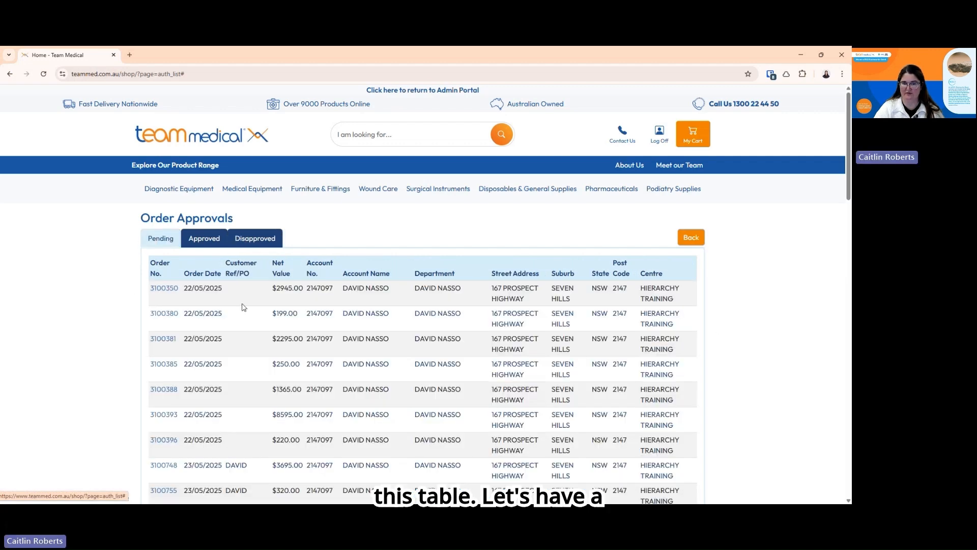
# Open the first pending order, a $3,239.50 HEINE DELTA 30 PRO Dermatoscope, down to its approval fields
pyautogui.click(164, 290)
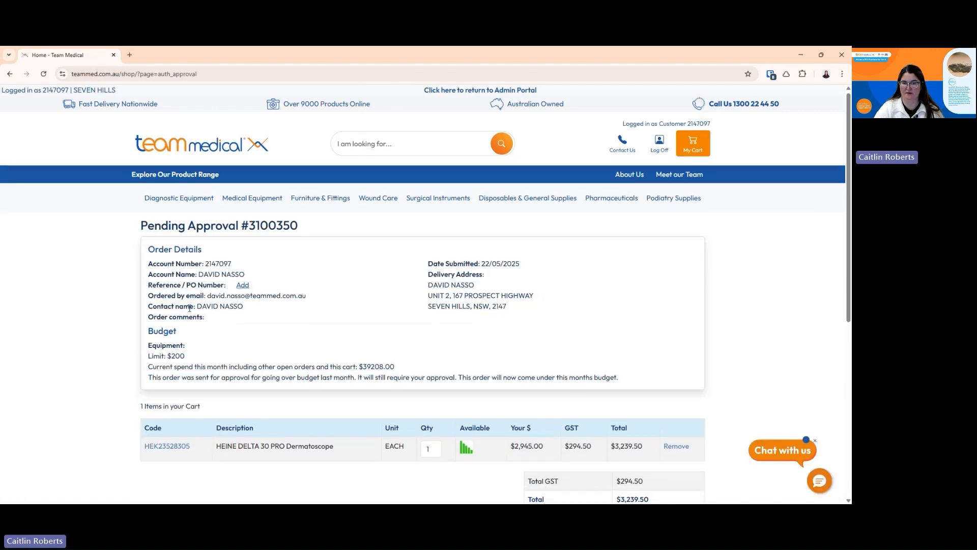
pyautogui.scroll(-2, 190, 309)
pyautogui.scroll(1, 190, 309)
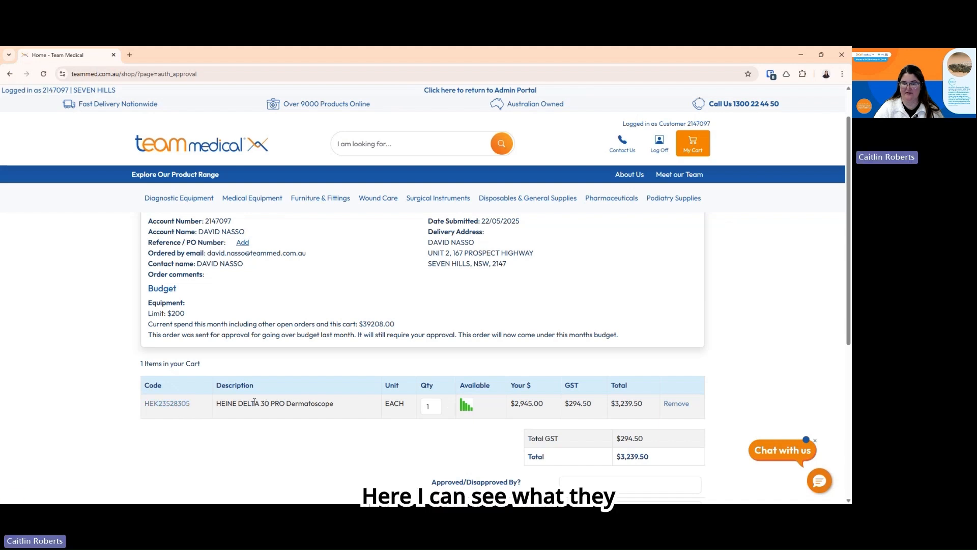
pyautogui.scroll(-1, 255, 401)
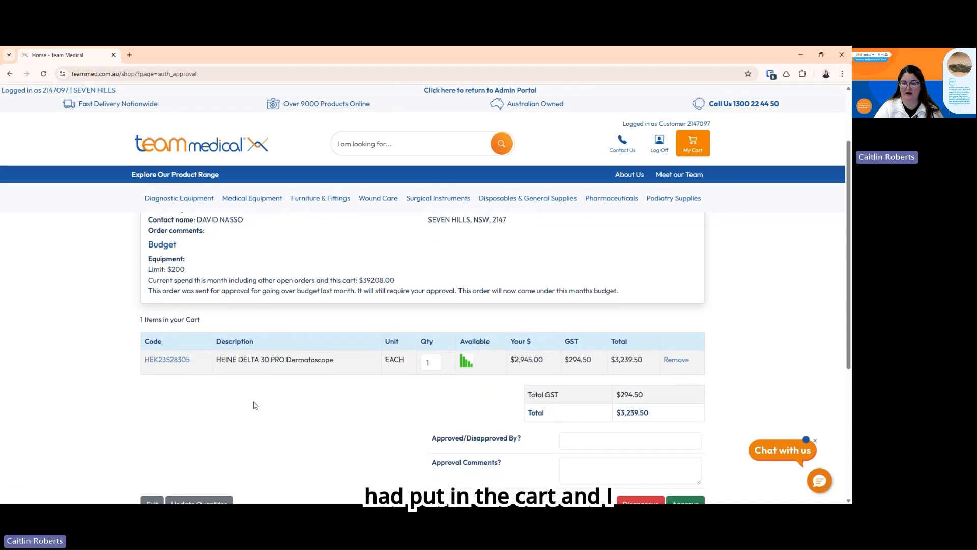
pyautogui.scroll(-2, 255, 405)
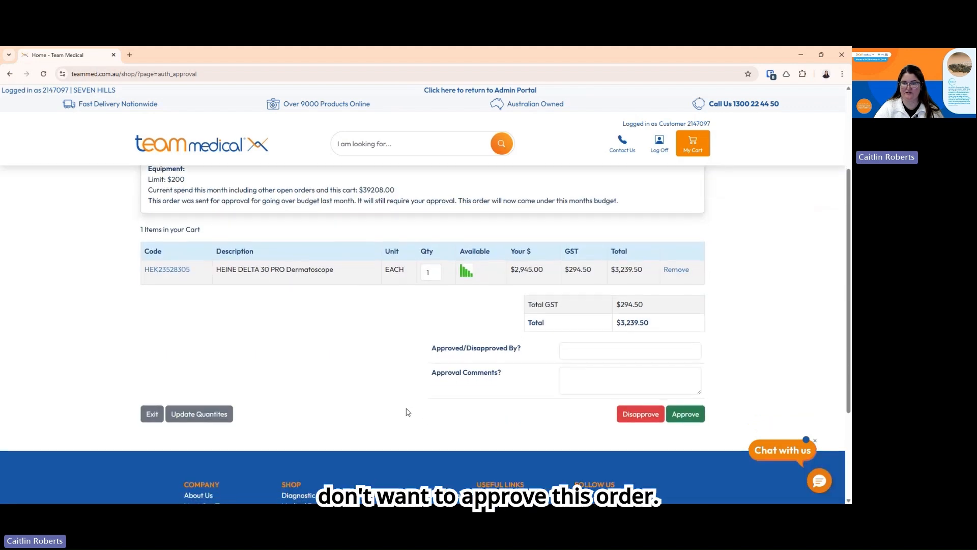
# Disapprove order 3100350 with the approver's name and a comment that the item isn't required
pyautogui.click(599, 353)
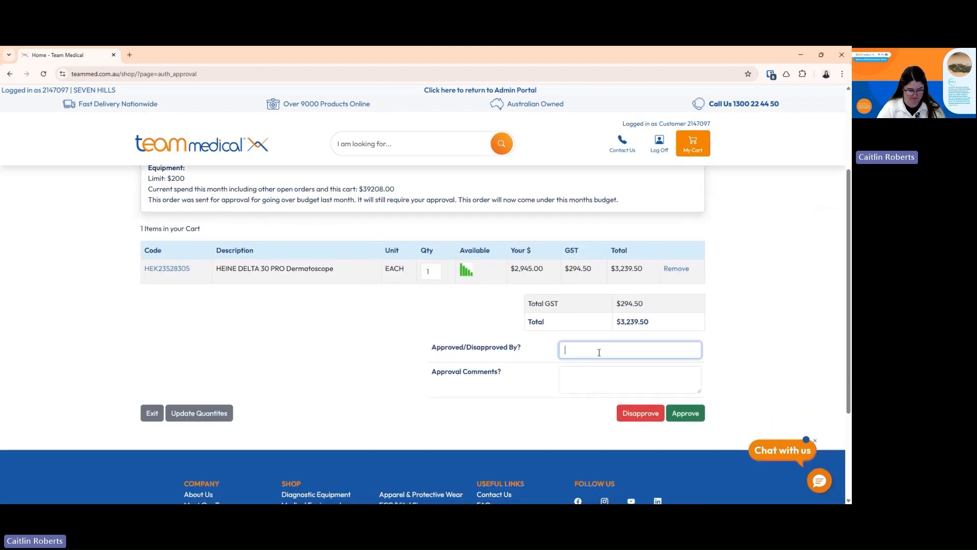
pyautogui.write('Caitlin')
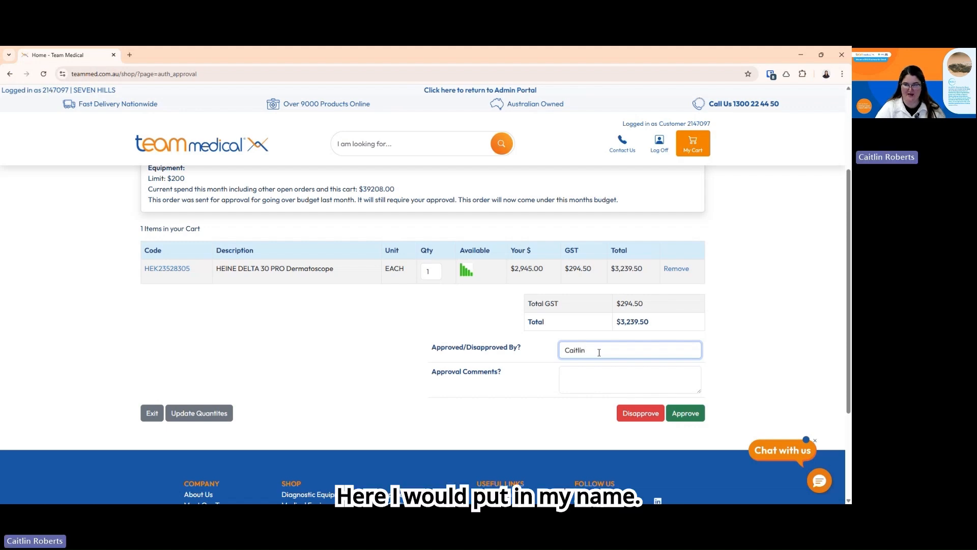
pyautogui.click(589, 376)
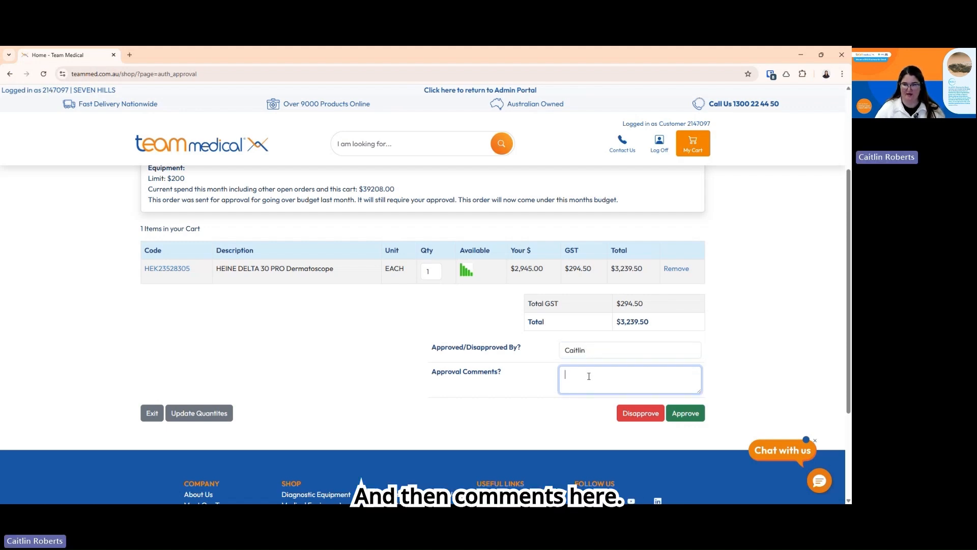
pyautogui.write('Thi')
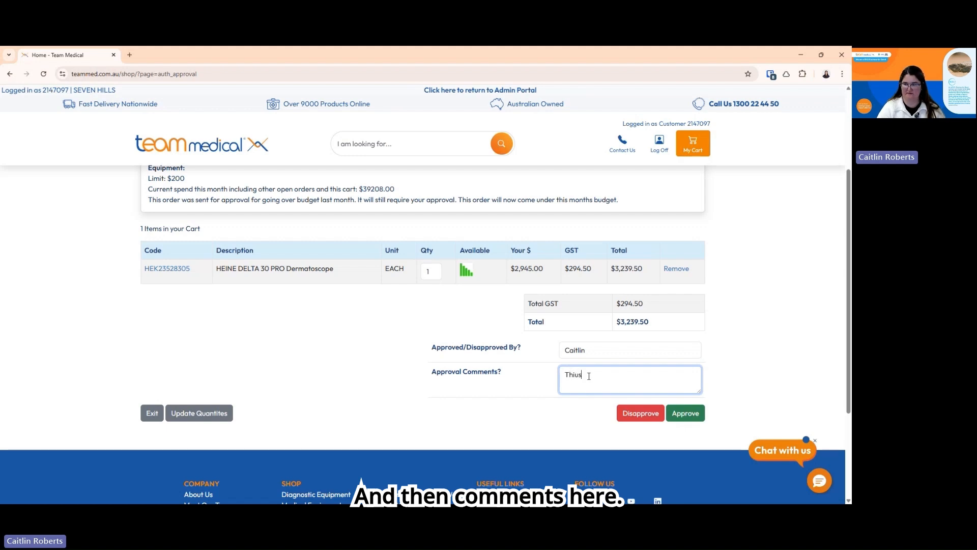
pyautogui.write('is')
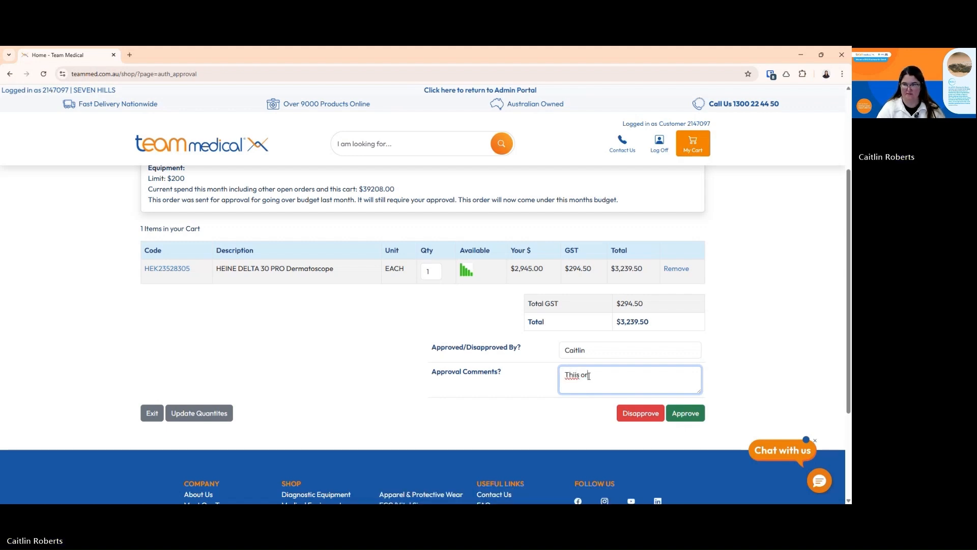
pyautogui.write('s order')
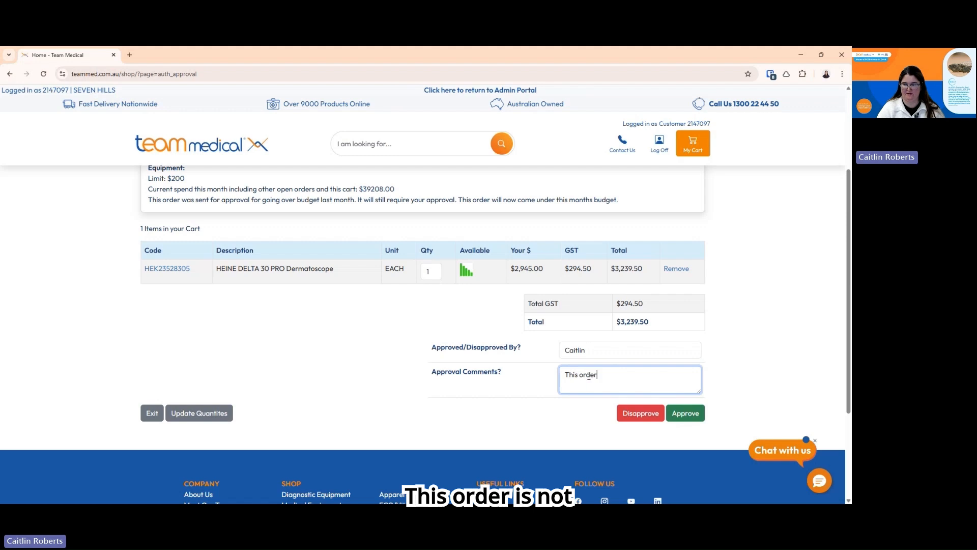
pyautogui.write(' is not approved as this i')
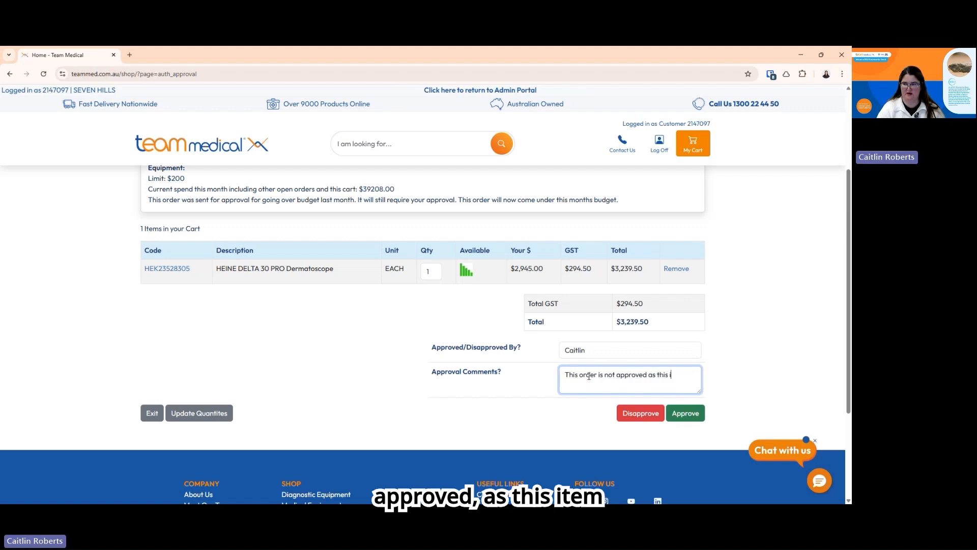
pyautogui.write('tem is not r')
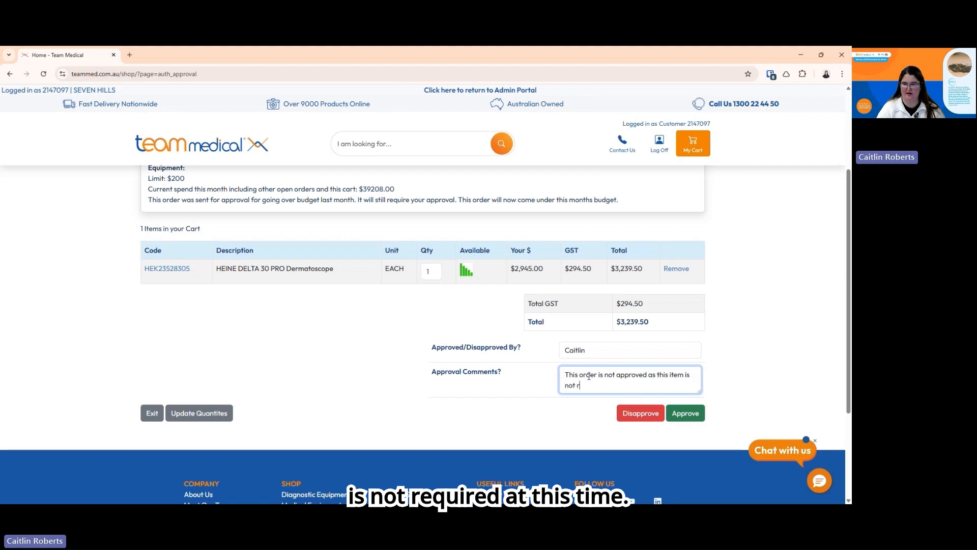
pyautogui.write('equi')
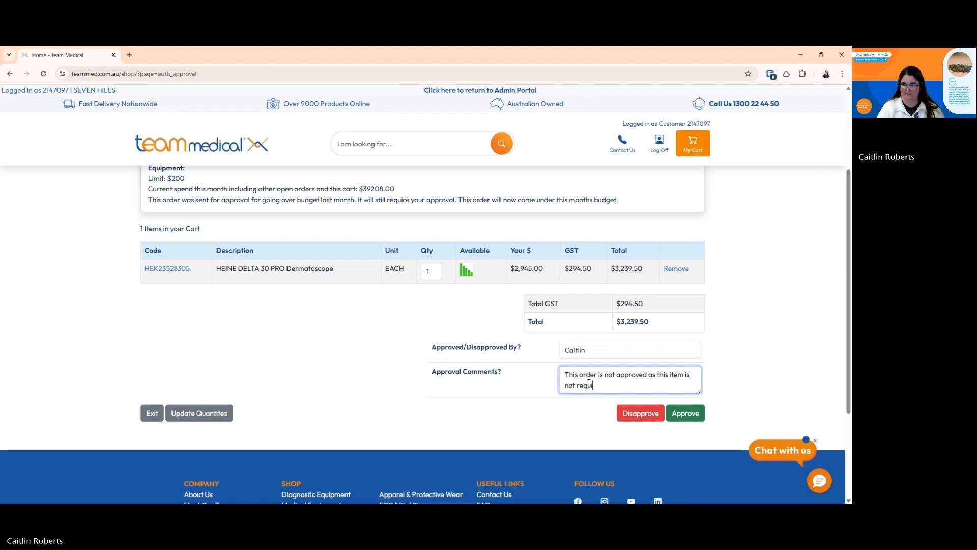
pyautogui.write('red at this time')
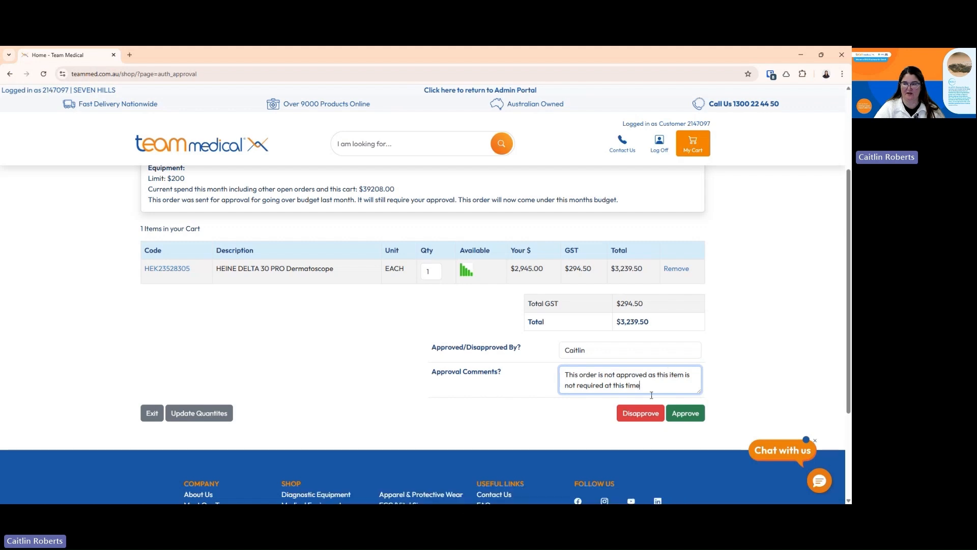
pyautogui.click(633, 419)
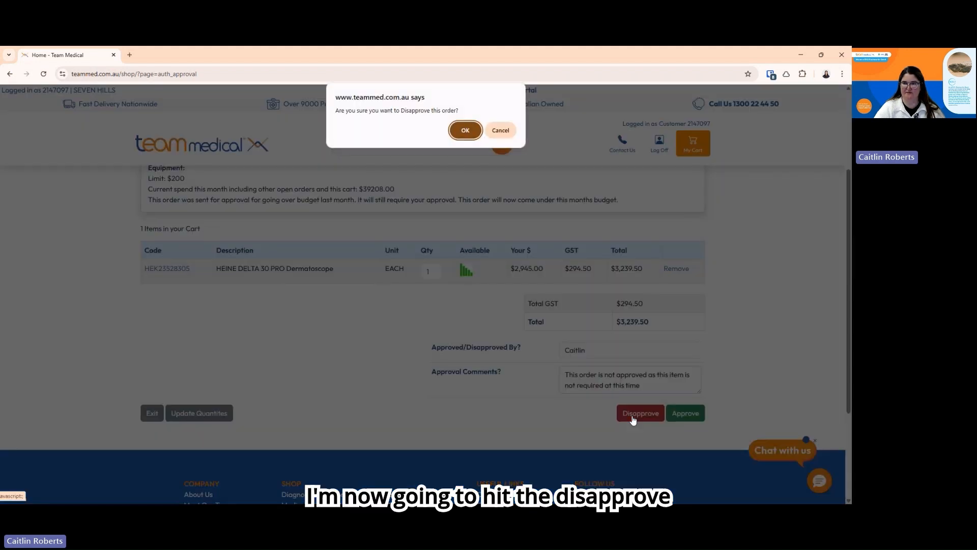
pyautogui.click(465, 130)
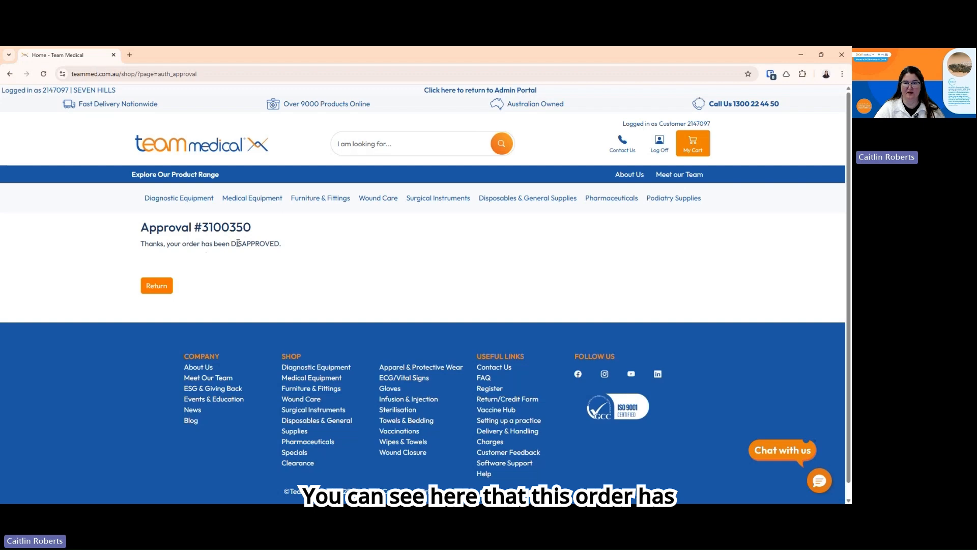
# Go back from the disapproval confirmation to the remaining orders awaiting approval
pyautogui.click(156, 287)
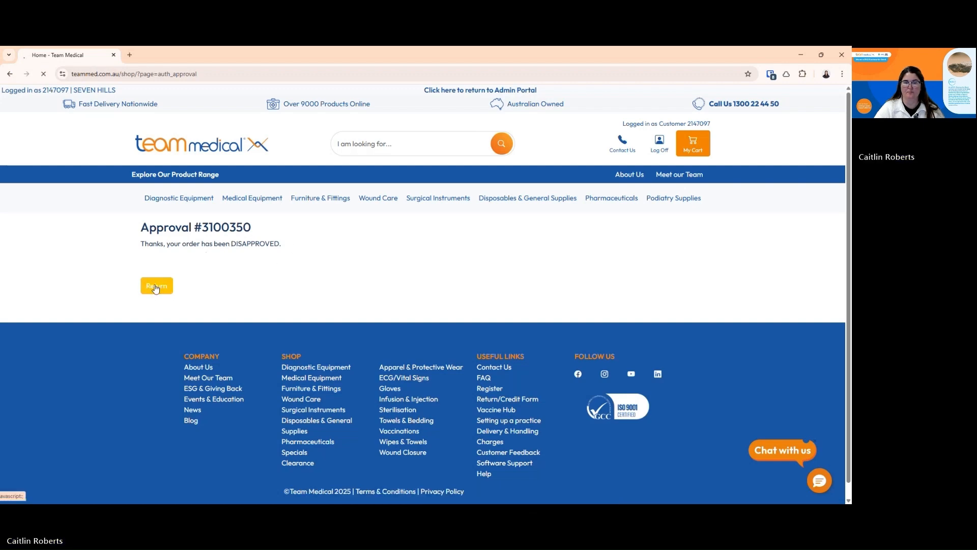
pyautogui.scroll(-10, 120, 301)
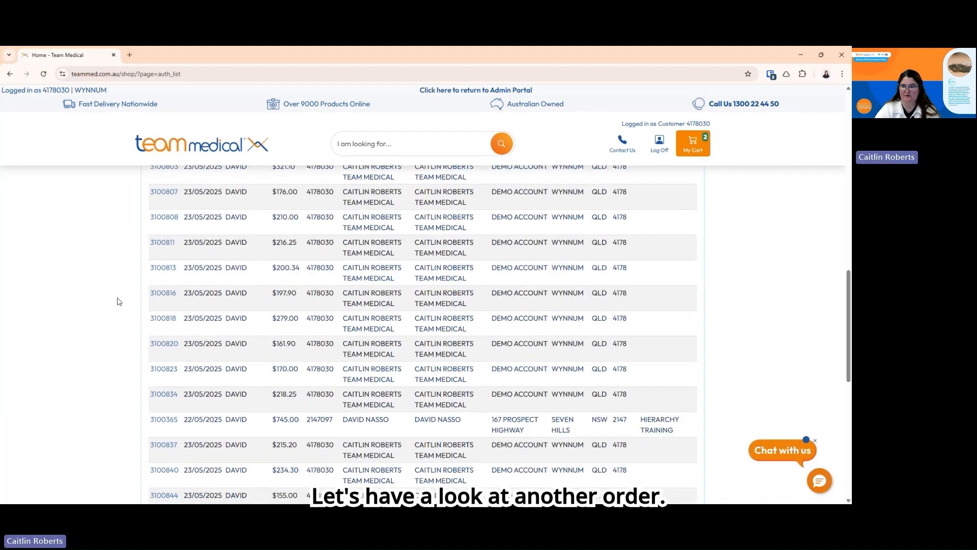
pyautogui.scroll(4, 119, 302)
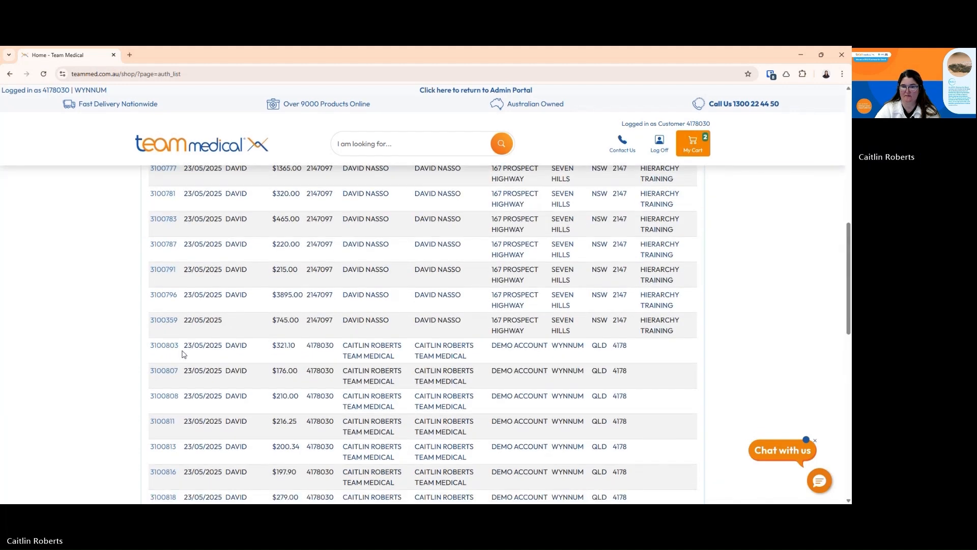
# Open order 3100803 and change its Reference/PO Number from DAVID to TESTORDER
pyautogui.click(155, 344)
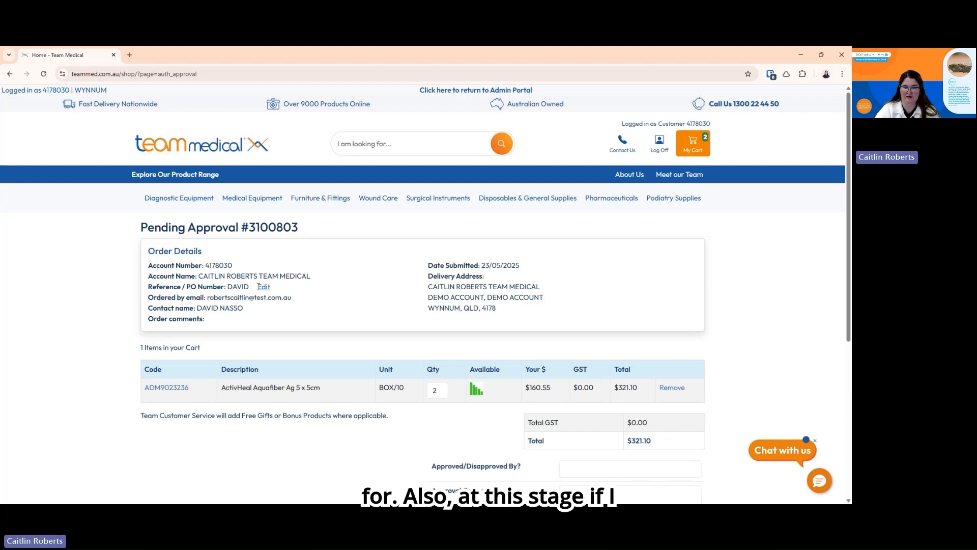
pyautogui.click(262, 287)
pyautogui.doubleClick(267, 288)
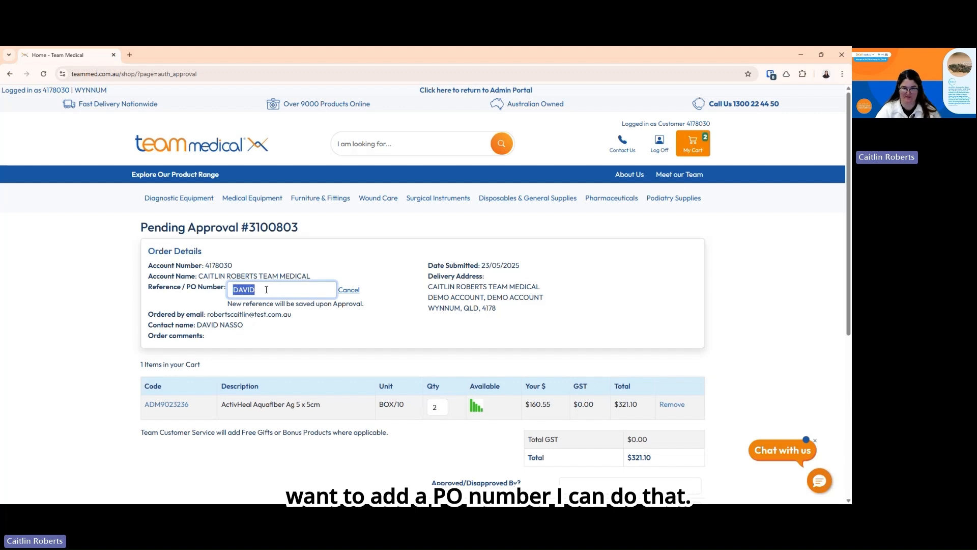
pyautogui.write('TEST')
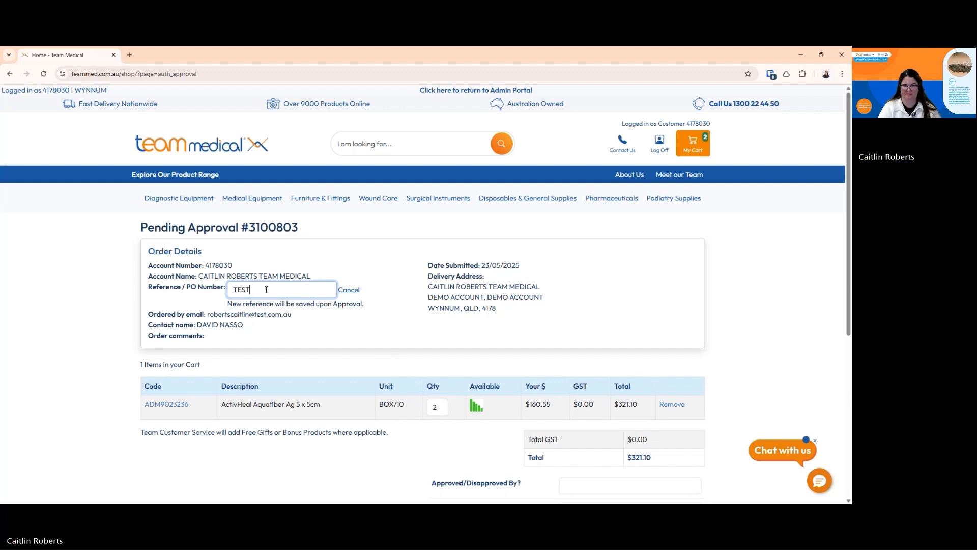
pyautogui.write('ORDER')
pyautogui.click(398, 297)
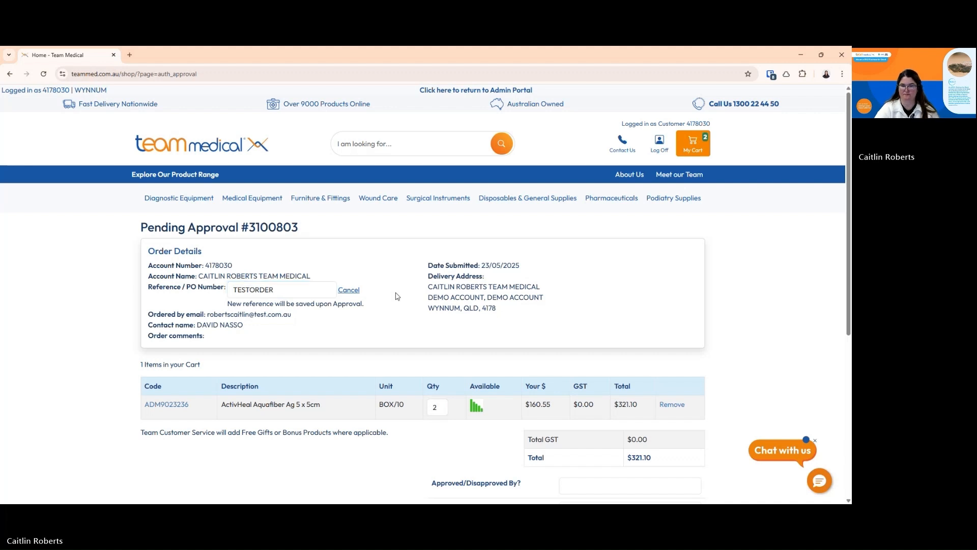
pyautogui.scroll(-1, 398, 296)
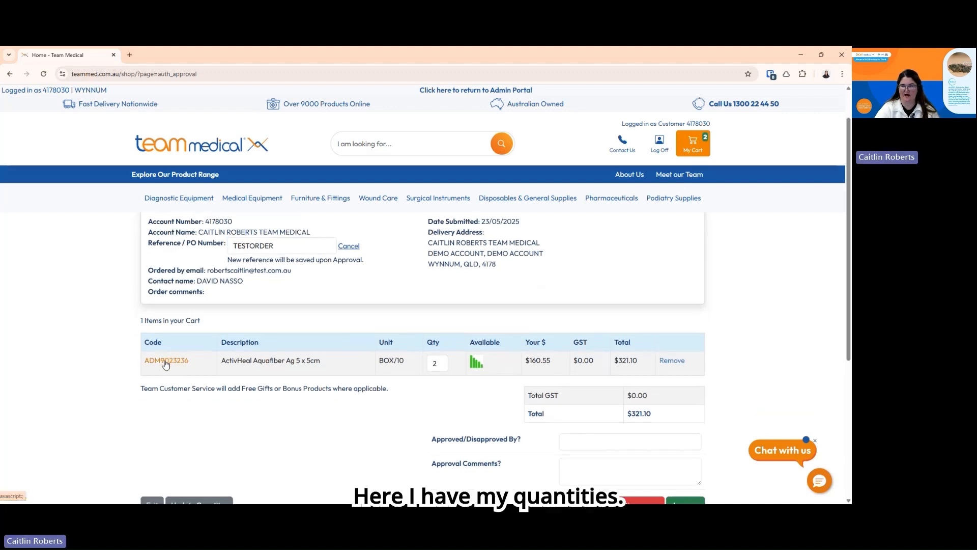
# Change the quantity from 2 to 1 and update, adding $16.50 freight for a $194.90 total
pyautogui.doubleClick(440, 364)
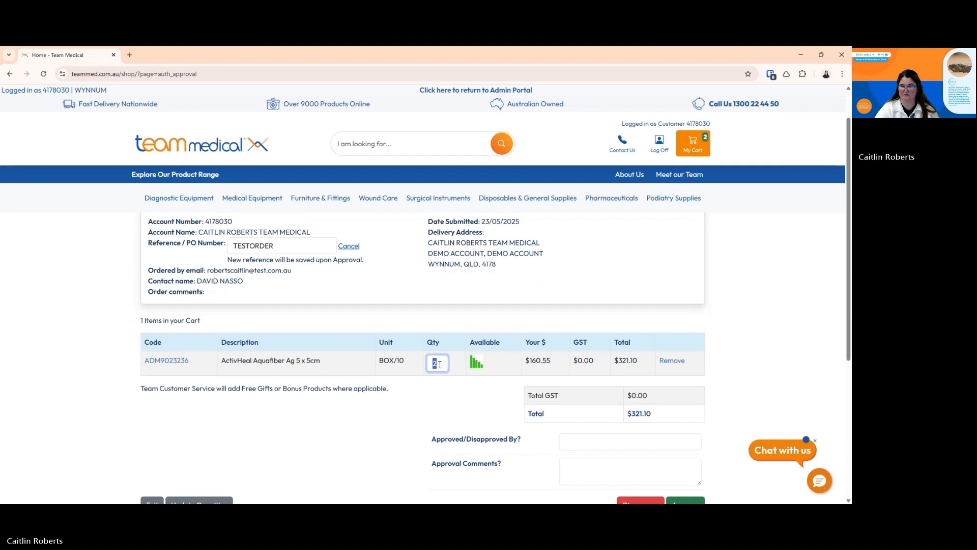
pyautogui.write('1')
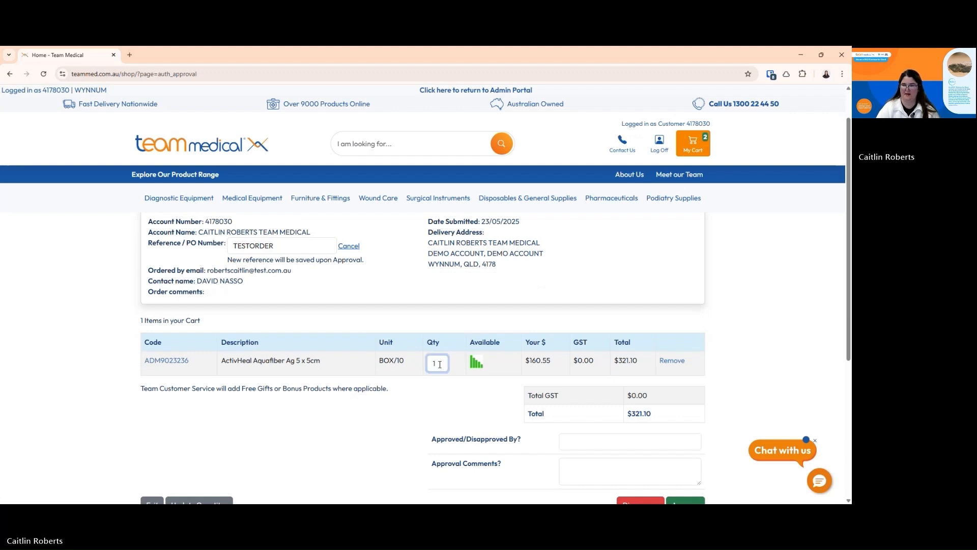
pyautogui.click(372, 444)
pyautogui.scroll(-1, 372, 446)
pyautogui.scroll(-1, 370, 441)
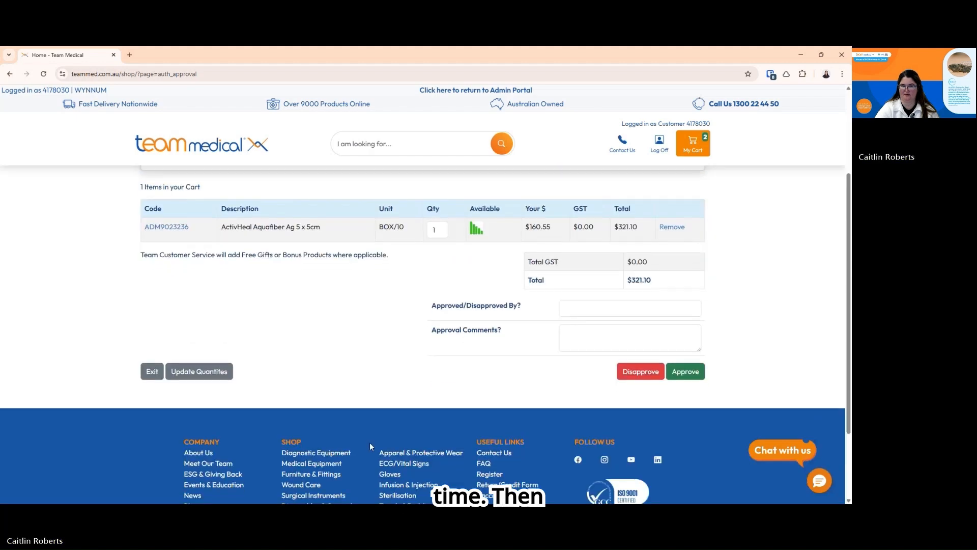
pyautogui.scroll(3, 305, 423)
pyautogui.scroll(-3, 204, 395)
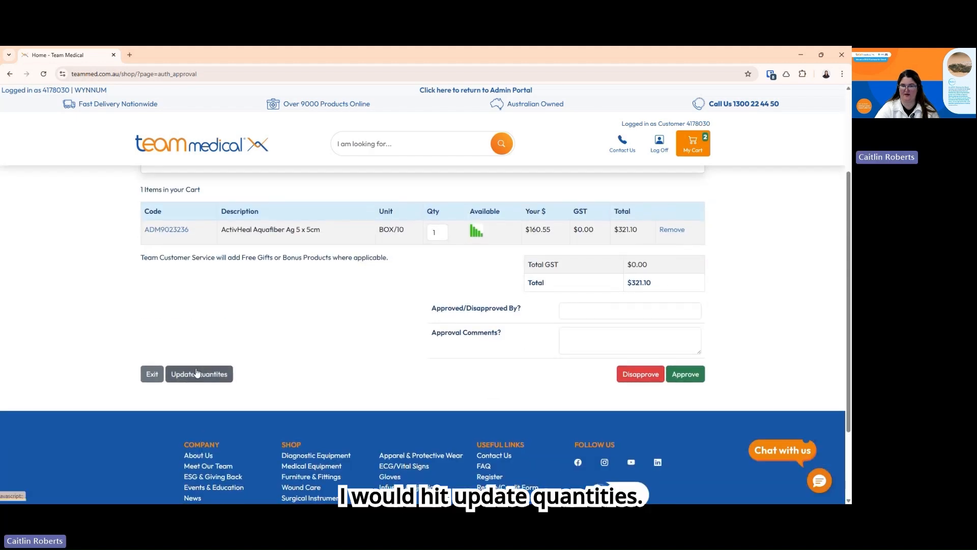
pyautogui.click(197, 373)
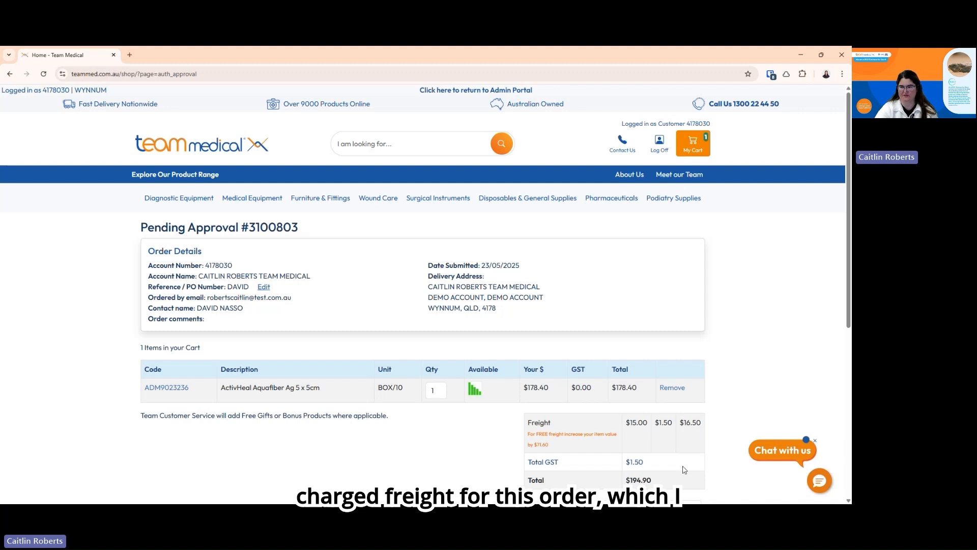
# Set the quantity back to 2 and update, dropping freight for a $321.10 total
pyautogui.moveTo(441, 393); pyautogui.dragTo(422, 393)
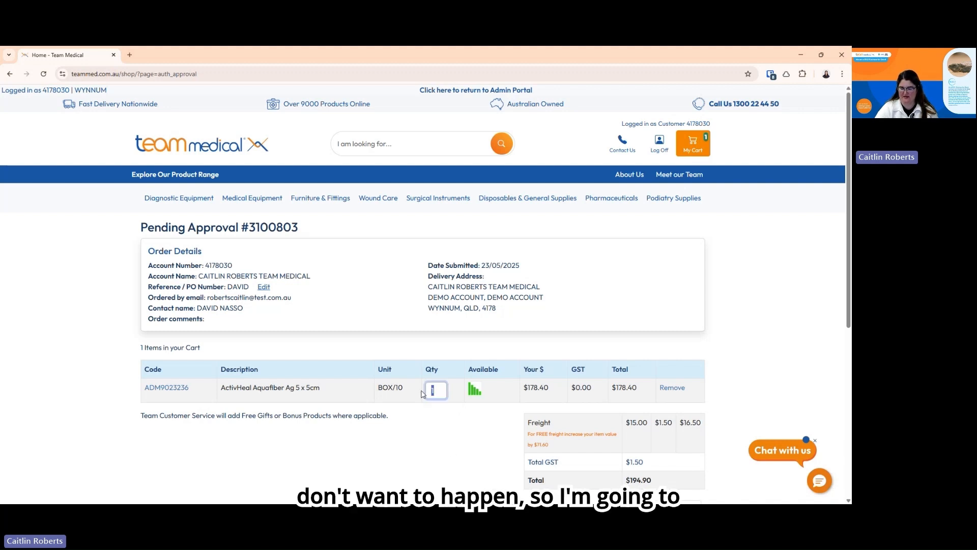
pyautogui.write('2')
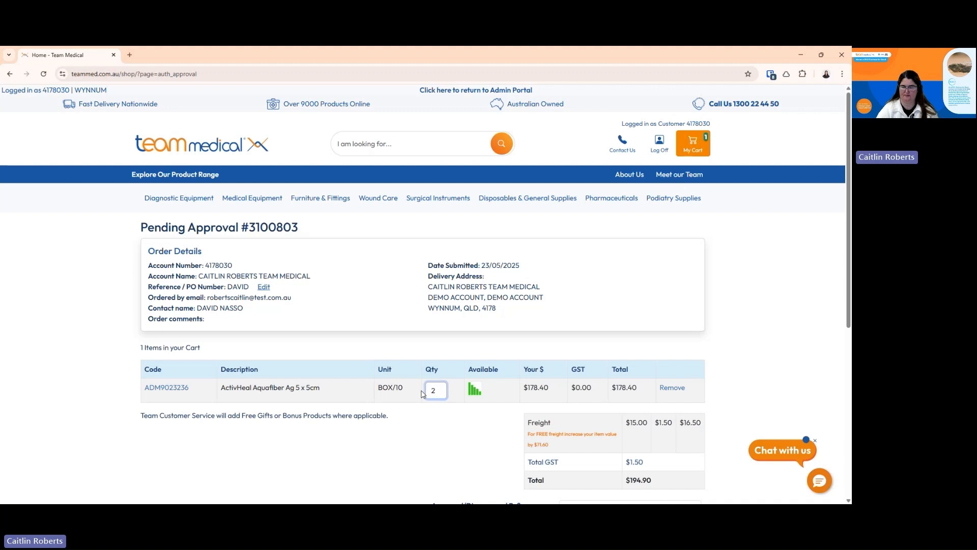
pyautogui.scroll(-2, 190, 391)
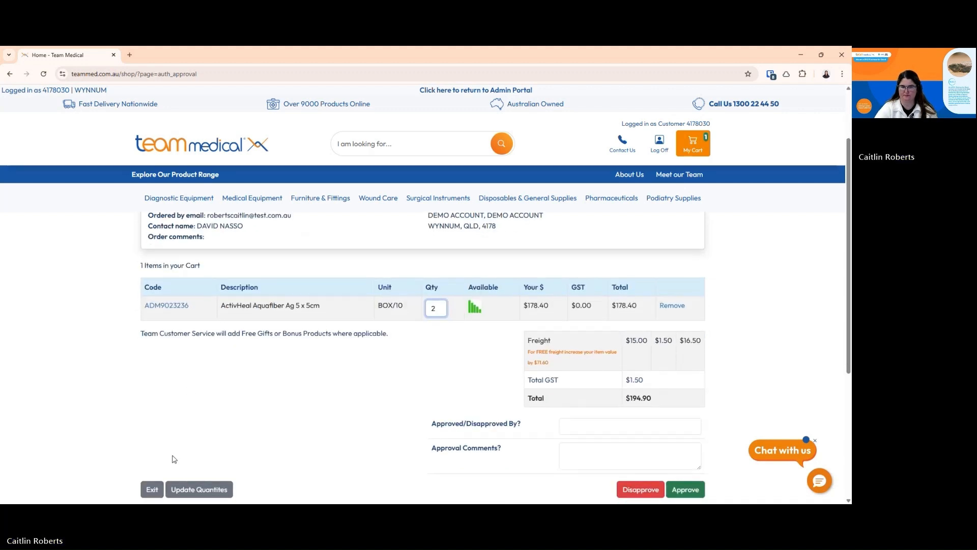
pyautogui.click(204, 490)
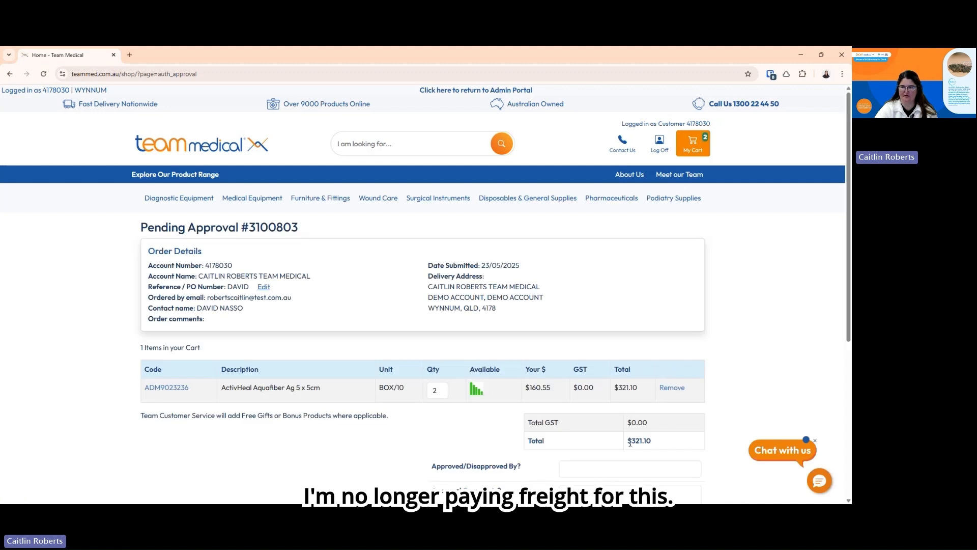
pyautogui.scroll(-1, 629, 464)
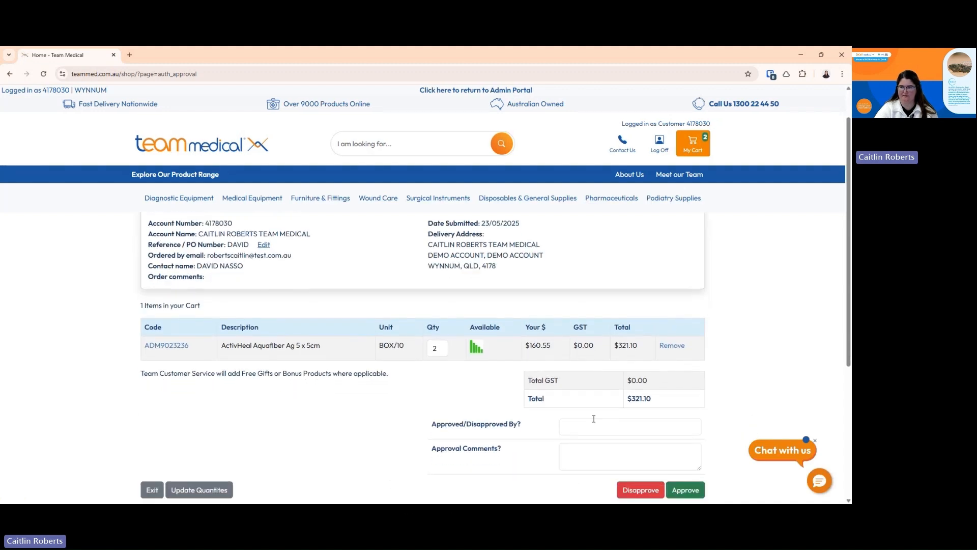
# Enter the approver's name and the comment 'Order approved', then approve order 3100803
pyautogui.click(586, 419)
pyautogui.write('Cai')
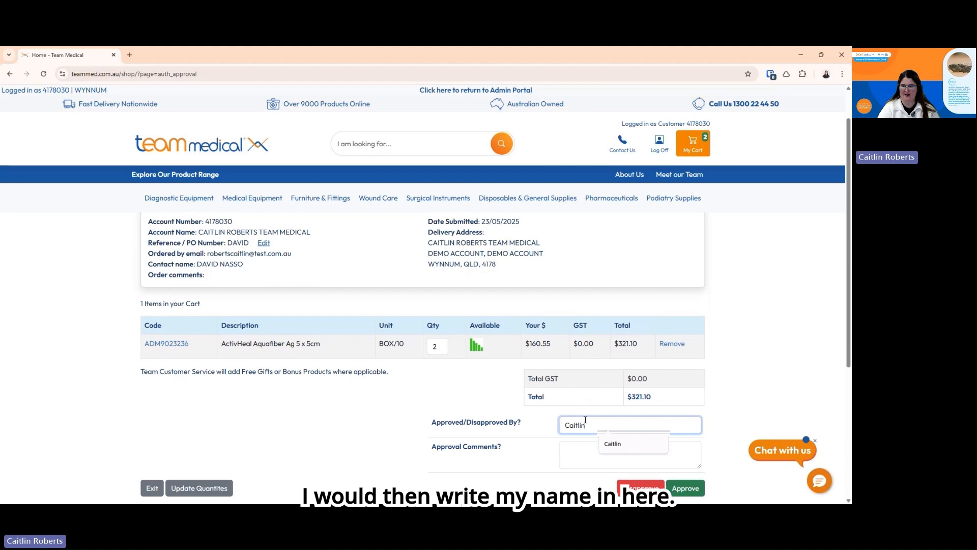
pyautogui.write('tlin')
pyautogui.click(573, 449)
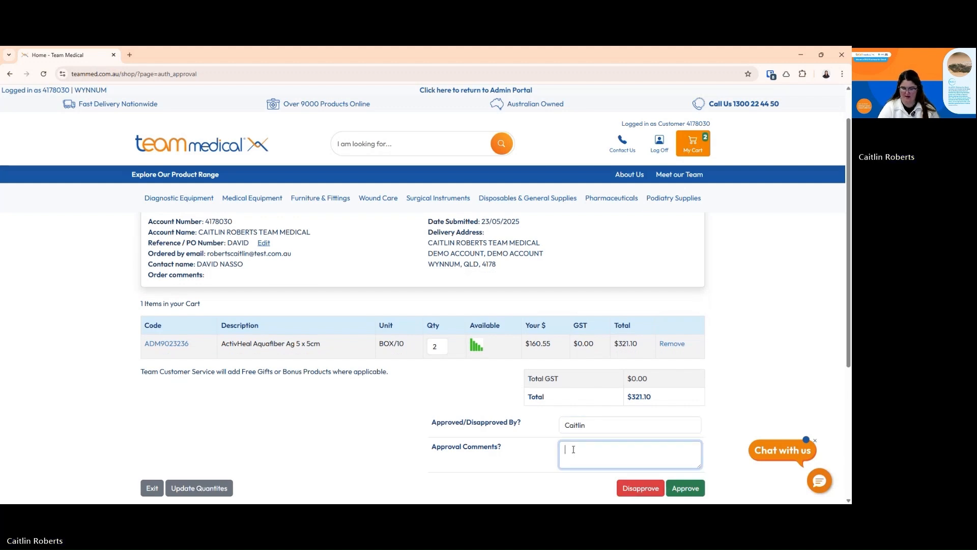
pyautogui.write('Order')
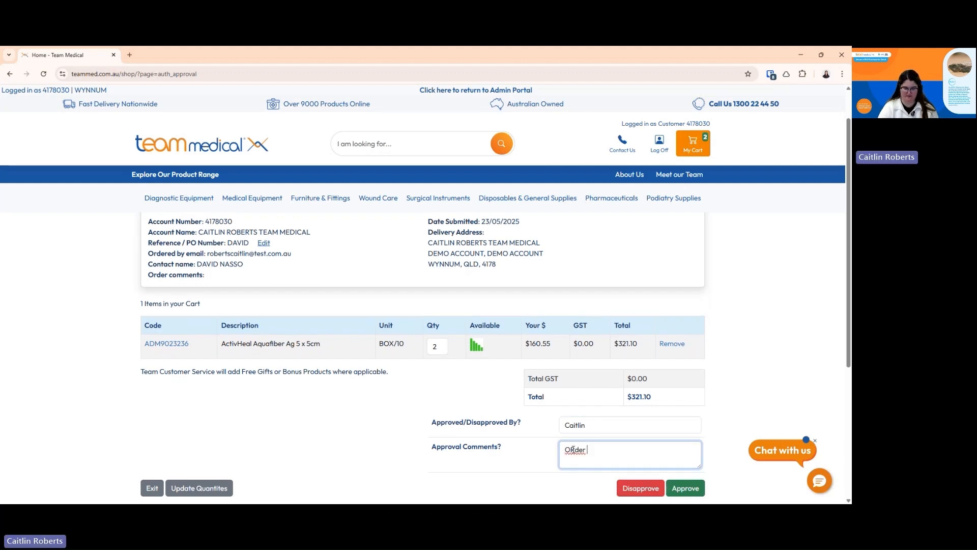
pyautogui.write(' approved')
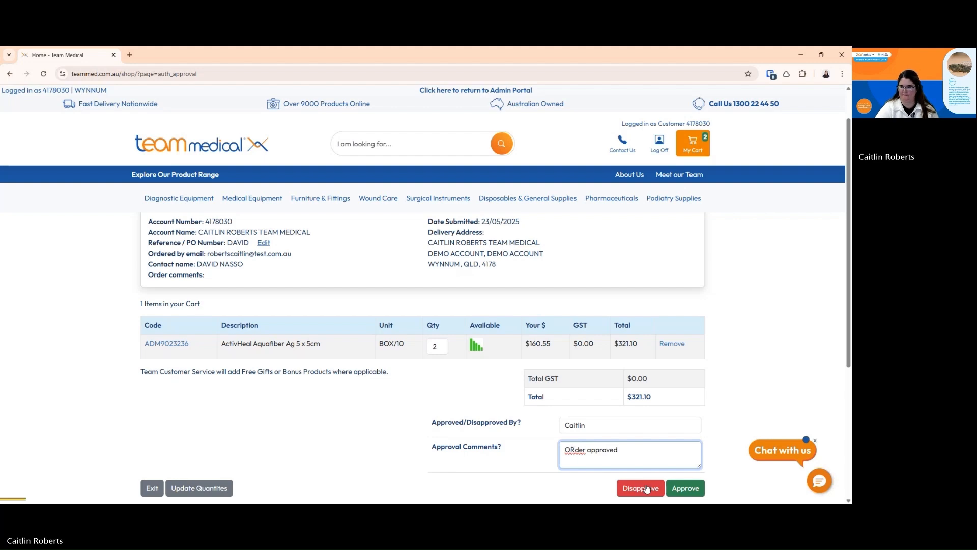
pyautogui.click(685, 488)
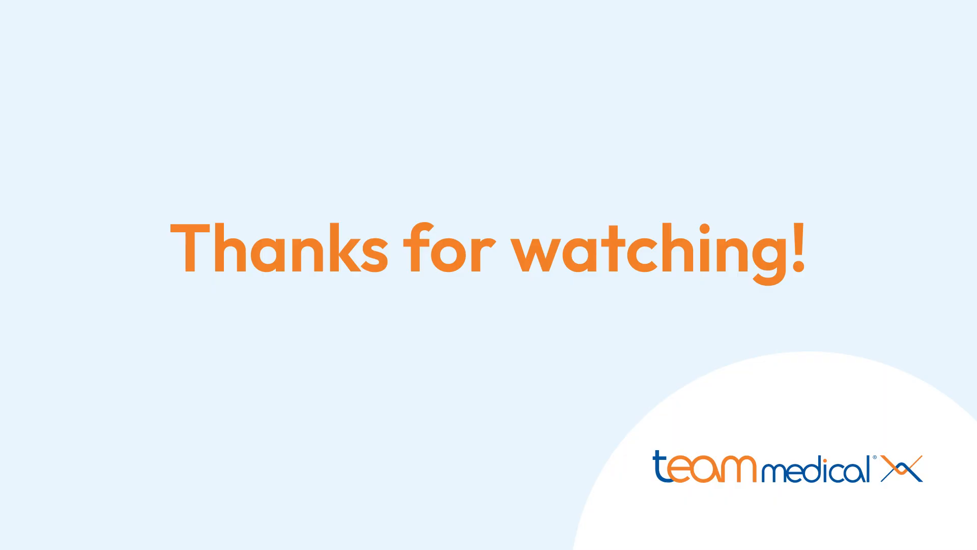